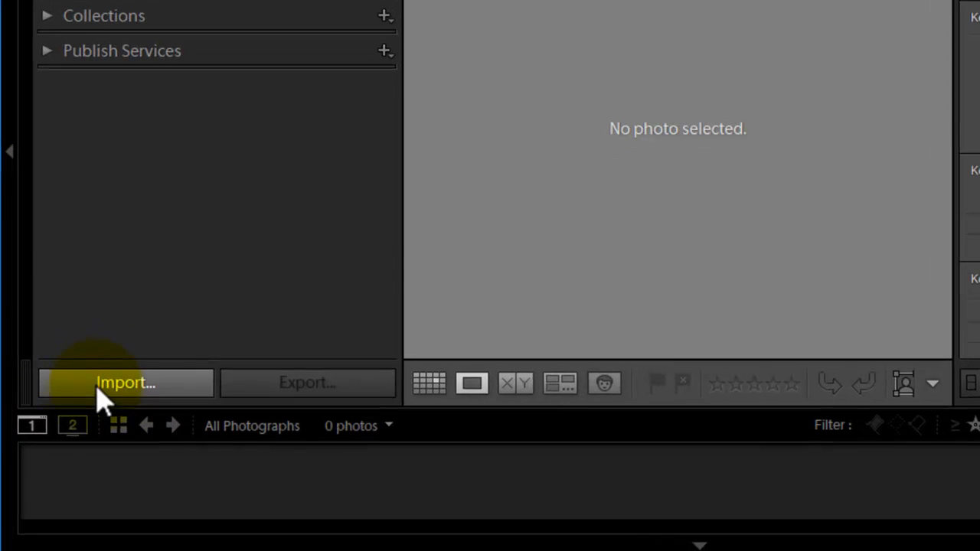
Open the import window for adding photos and videos to the catalog.
left_click(165, 394)
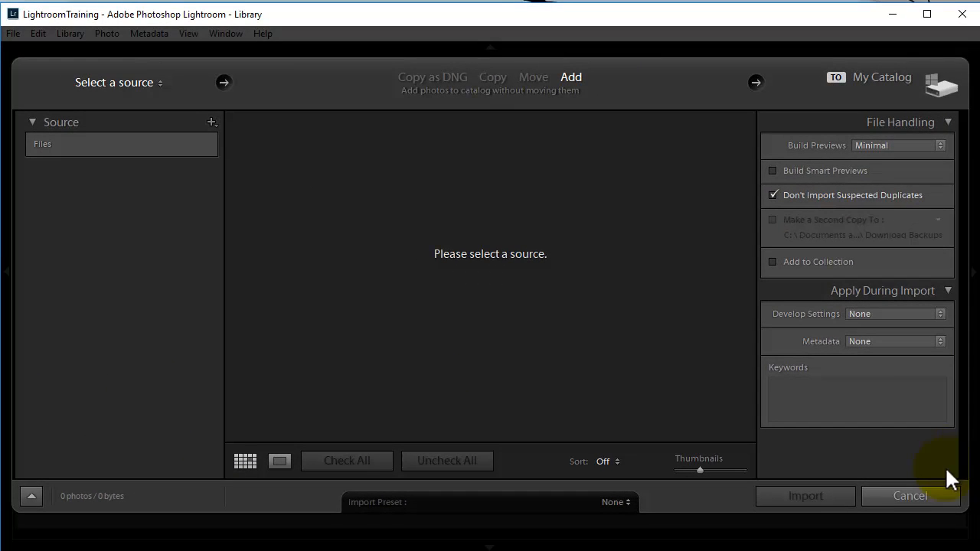
left_click(938, 494)
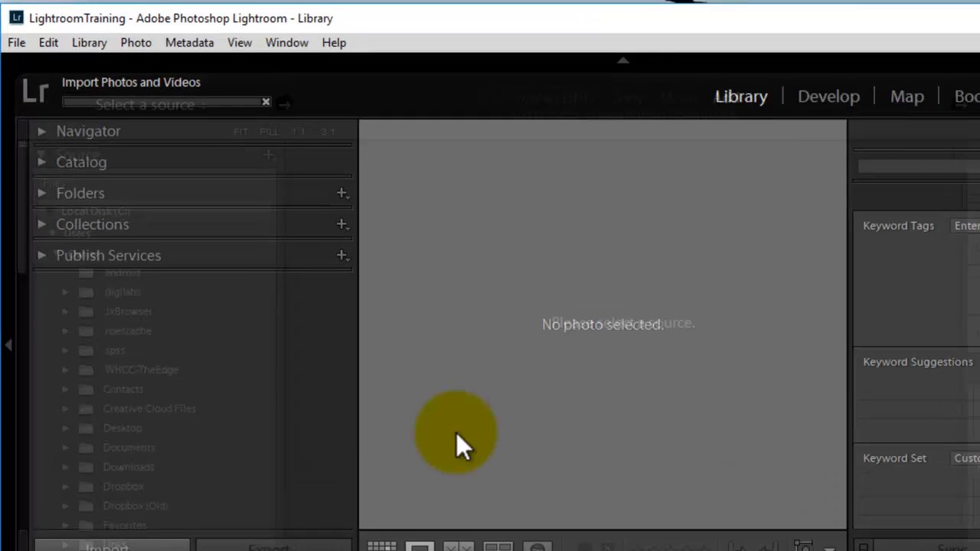
left_click(25, 72)
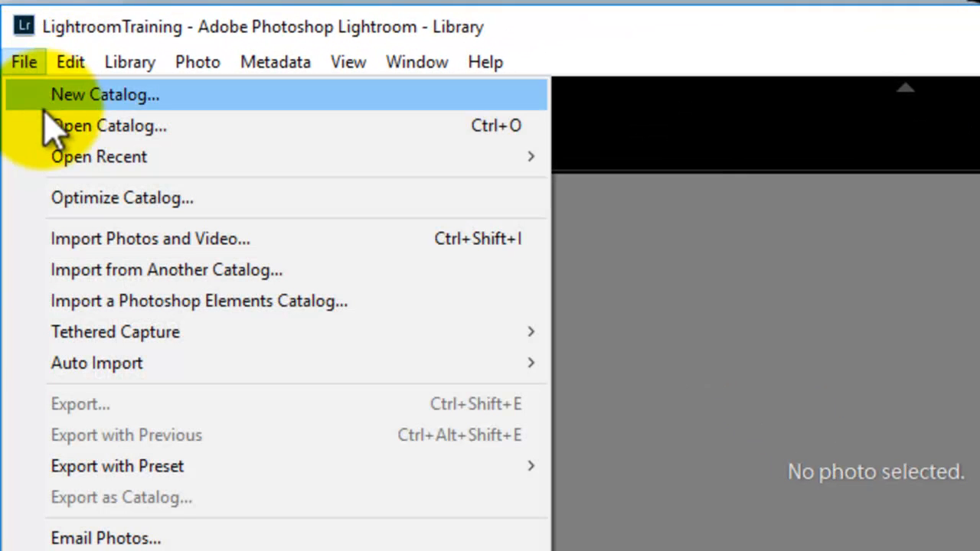
left_click(68, 247)
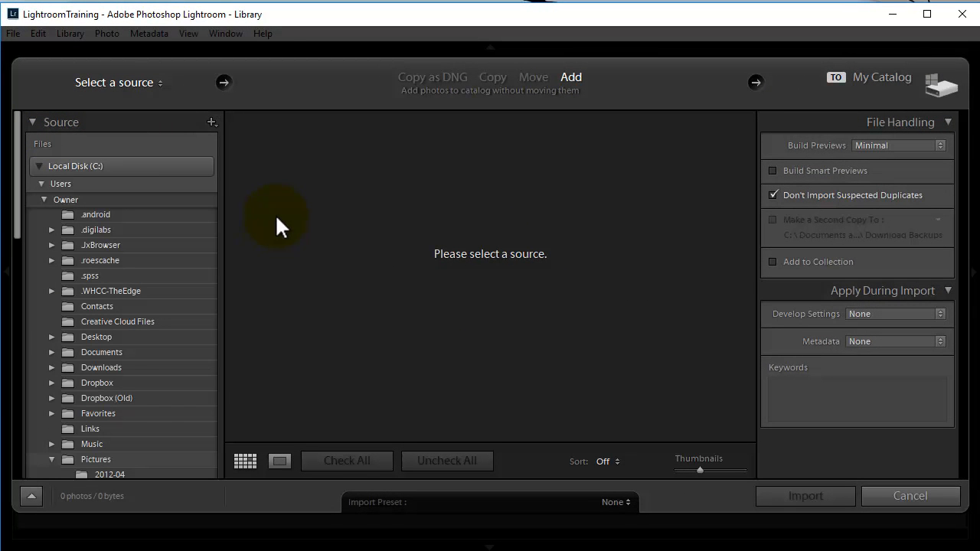
Choose the LightroomTraining folder inside Desktop\DownloadPhotosInitial as the import source.
left_click(51, 336)
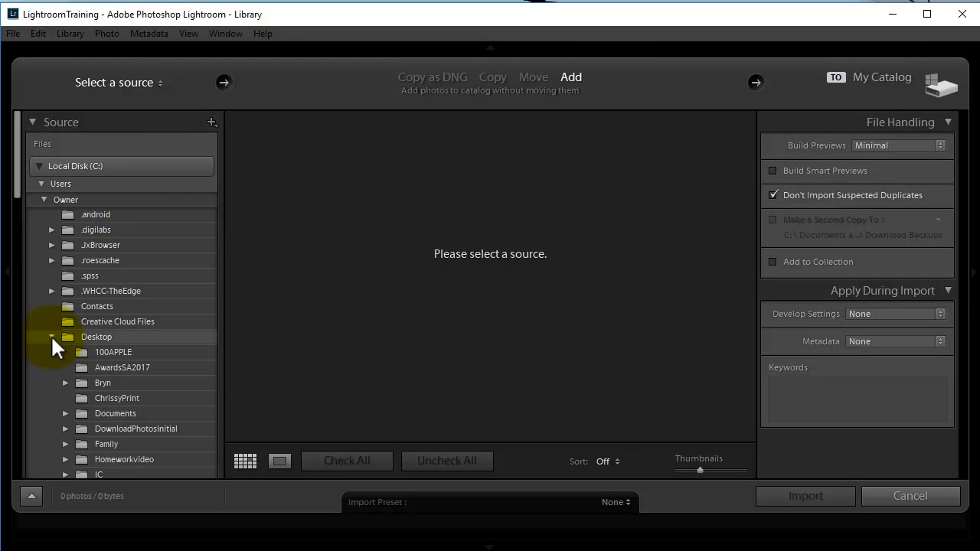
left_click(66, 428)
scroll(118, 417, "down", 10)
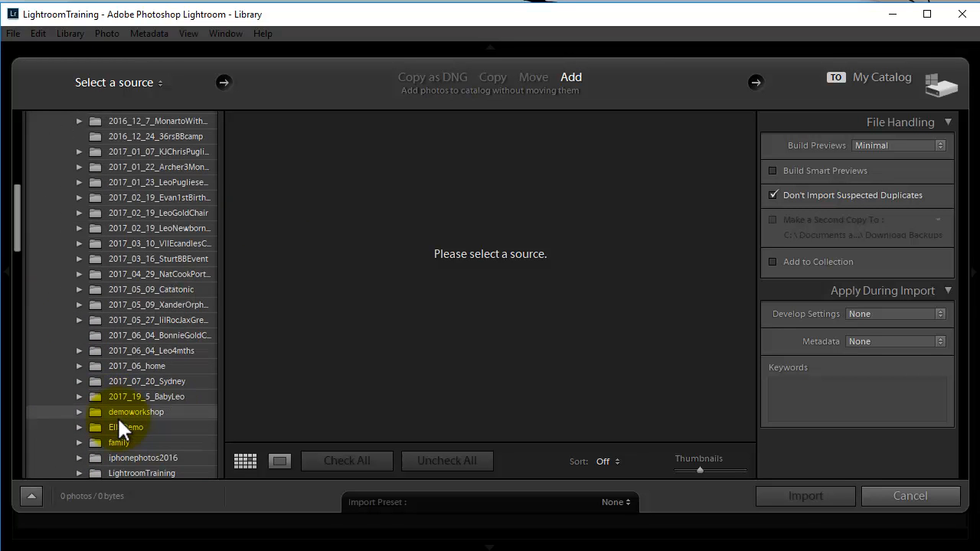
scroll(119, 421, "down", 2)
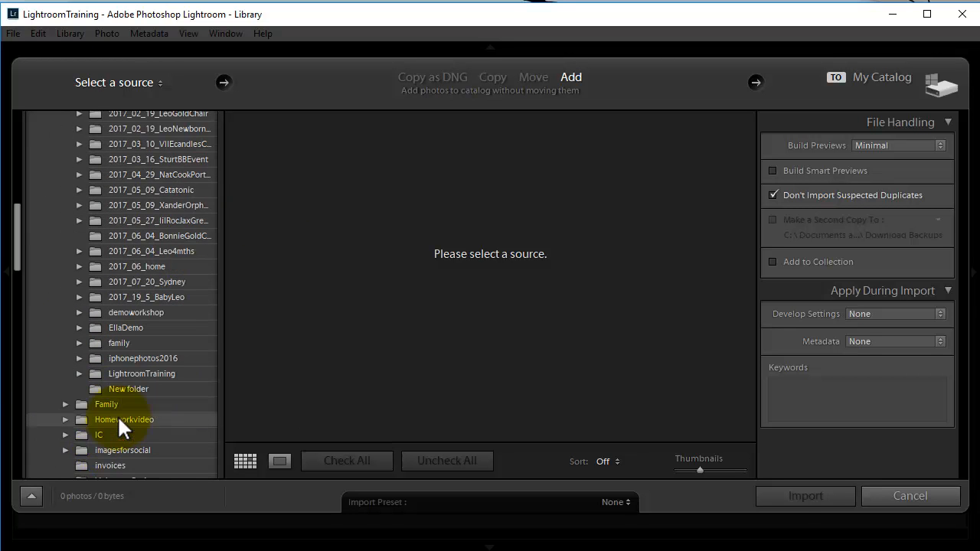
left_click(119, 372)
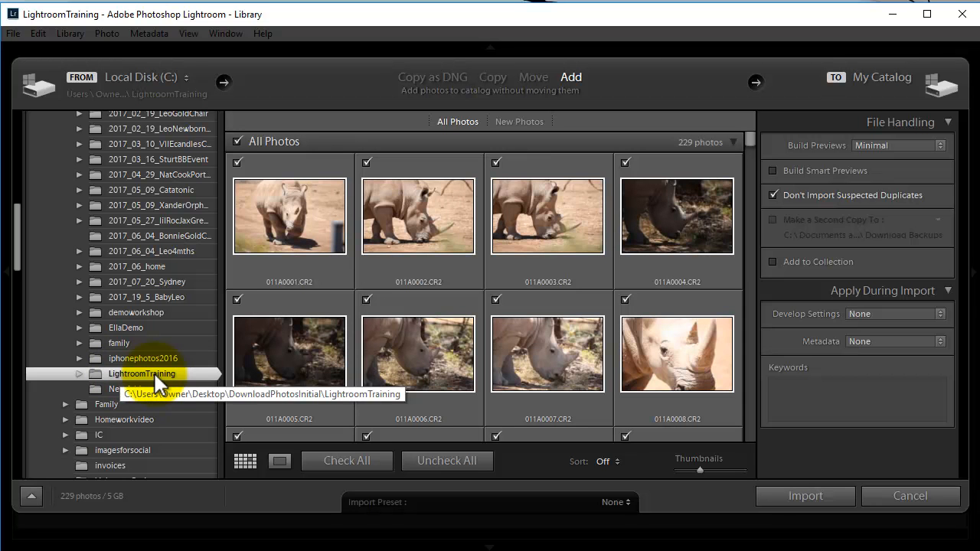
Look through the source photos and apply the photographer's metadata preset to the import.
scroll(506, 342, "down", 3)
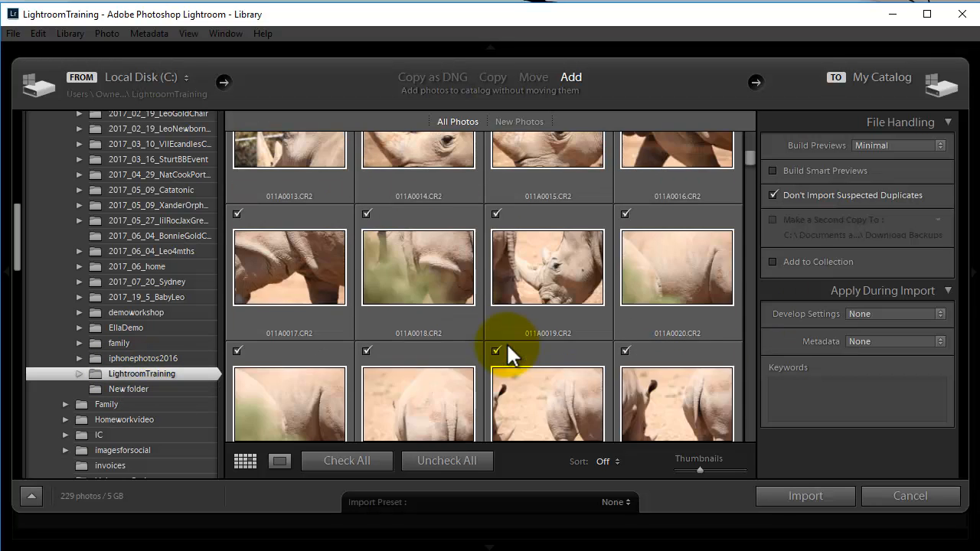
scroll(506, 342, "down", 15)
scroll(506, 342, "down", 15)
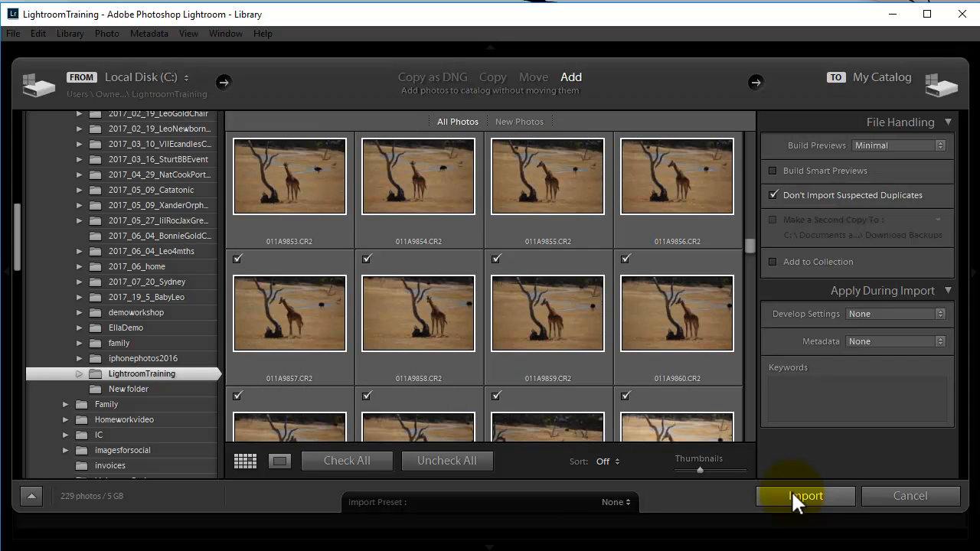
left_click(941, 341)
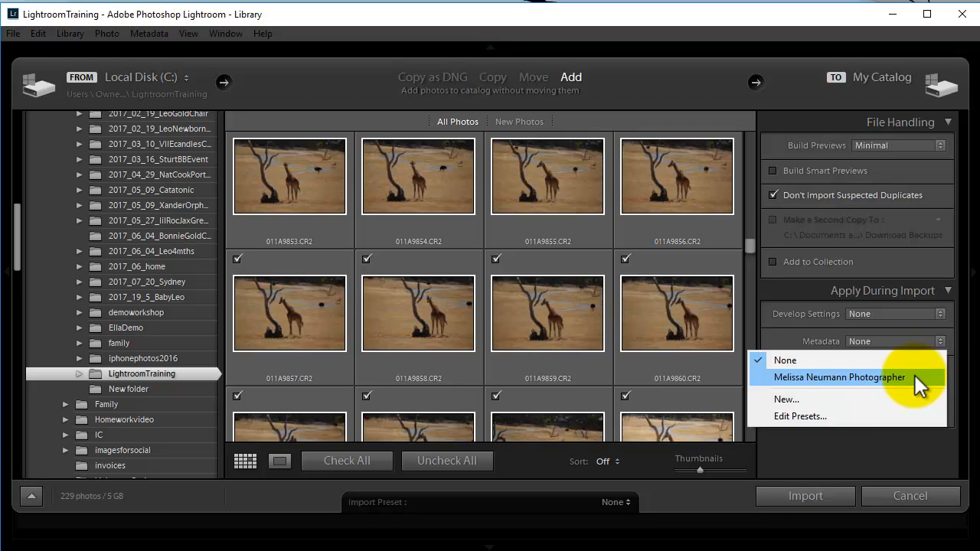
left_click(873, 378)
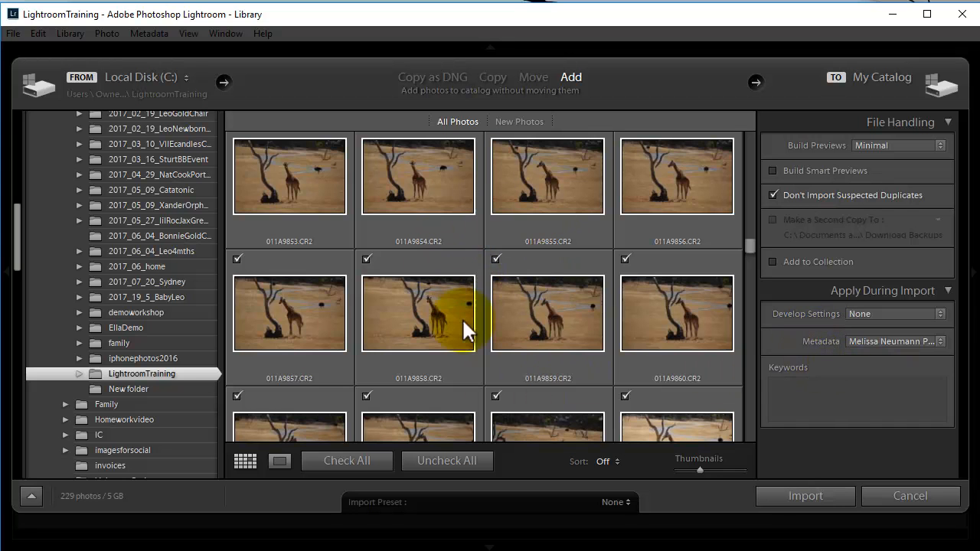
Open the metadata preset editor with the photographer's preset loaded and move the dialog aside.
left_click(942, 341)
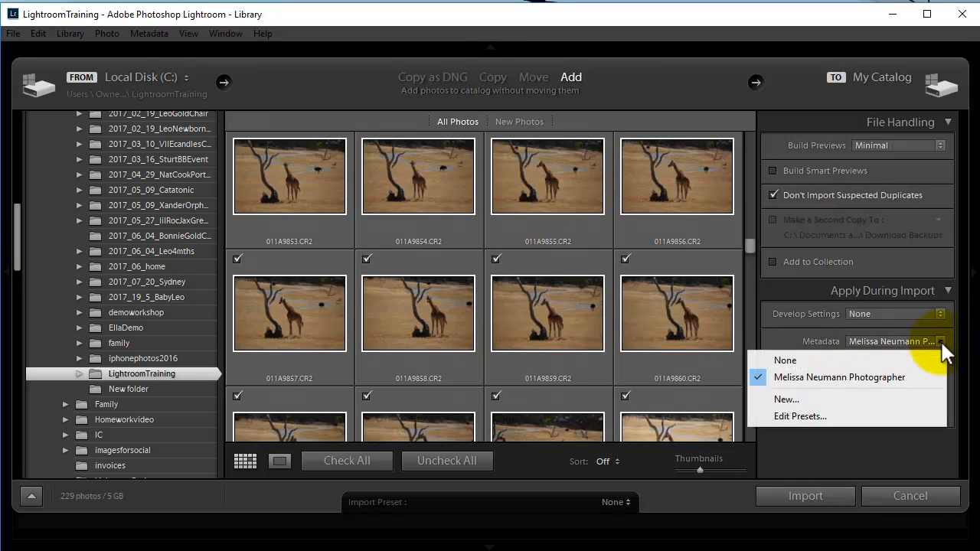
left_click(886, 414)
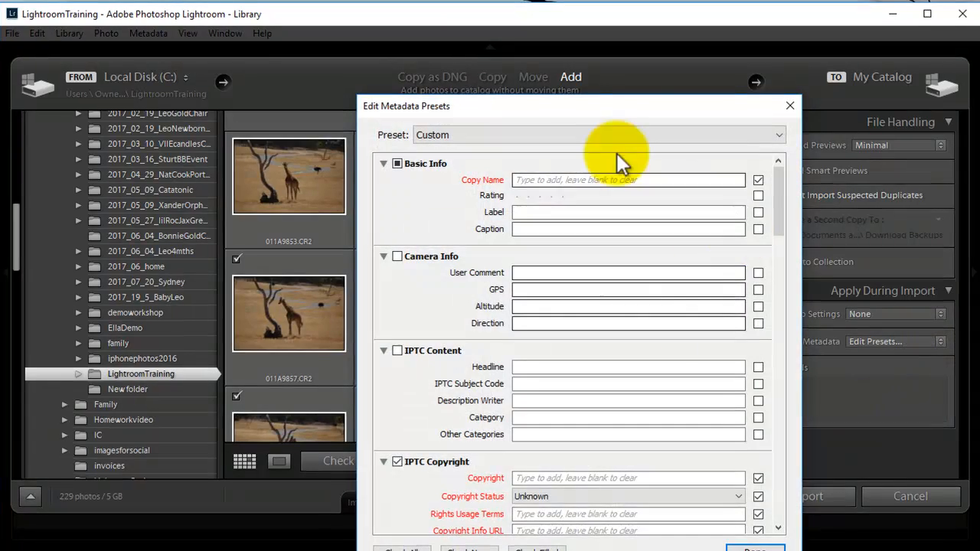
left_click(591, 136)
left_click(595, 175)
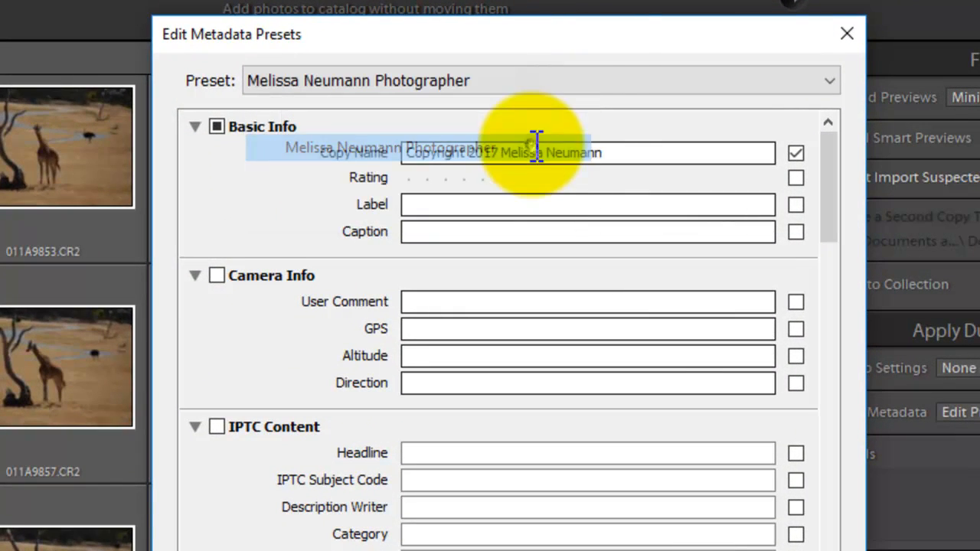
left_click_drag(600, 42, 421, 0)
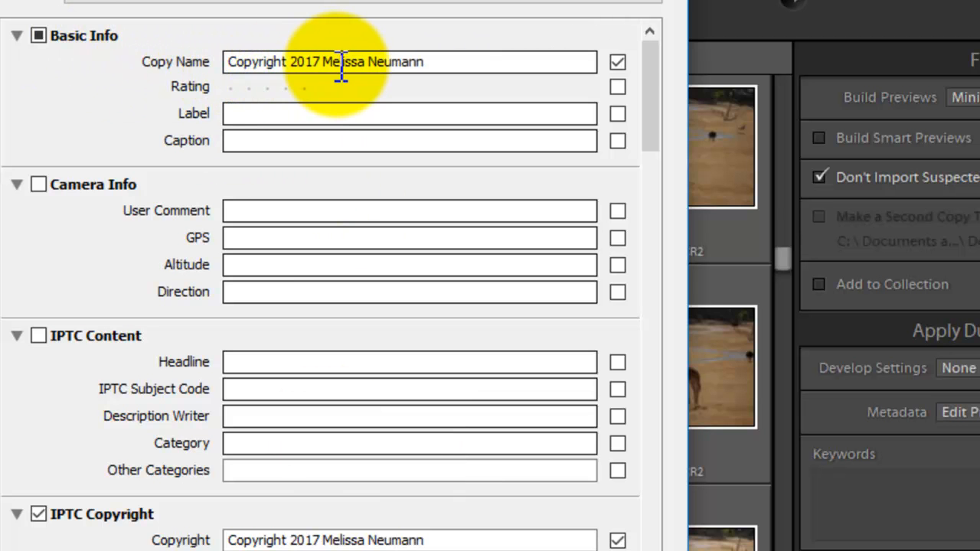
Examine the metadata preset's sections, especially the IPTC Copyright and IPTC Creator fields.
scroll(455, 144, "down", 15)
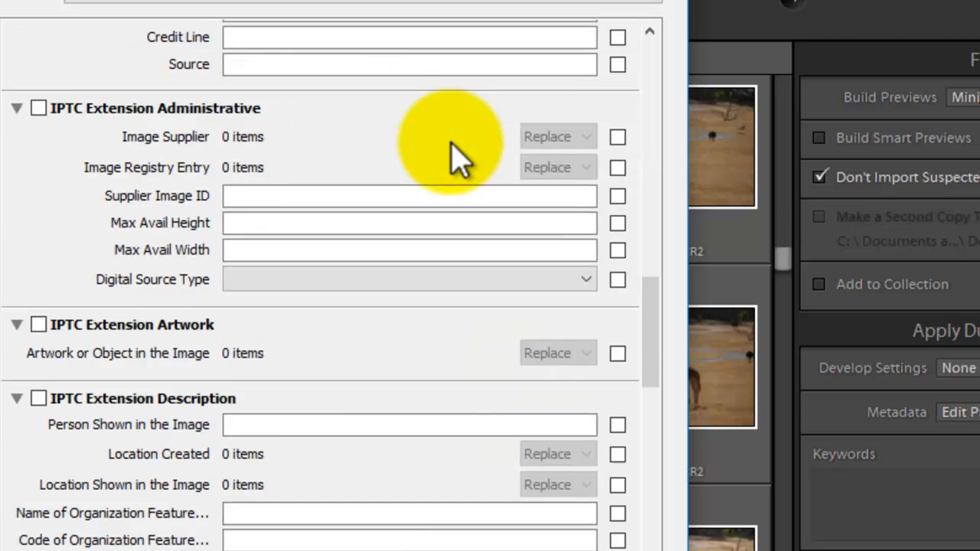
scroll(426, 175, "up", 5)
scroll(419, 164, "up", 5)
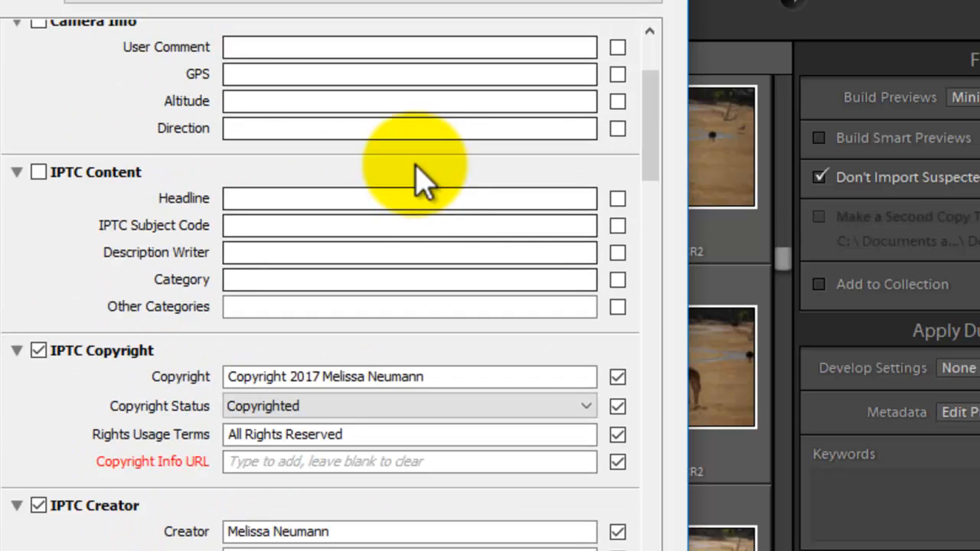
left_click_drag(654, 164, 655, 208)
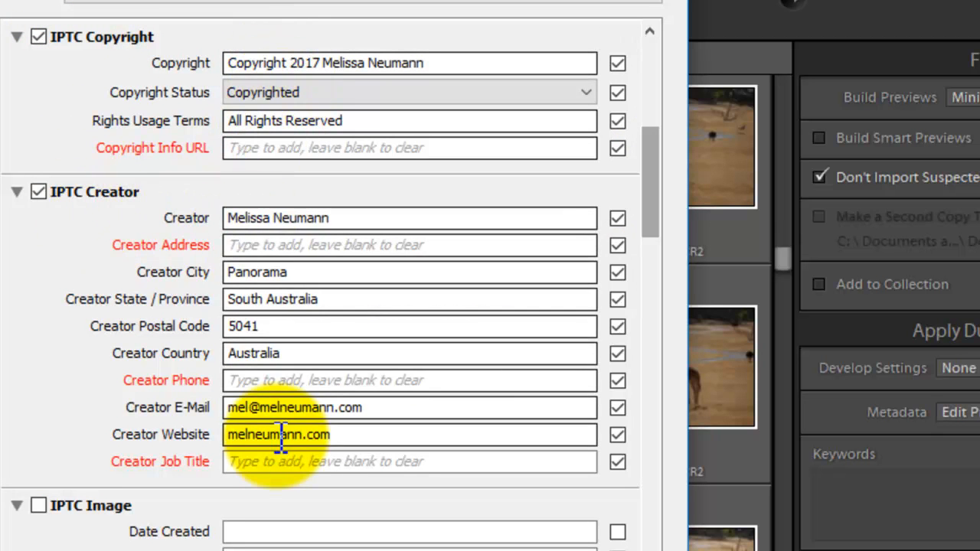
scroll(175, 467, "down", 10)
left_click_drag(646, 327, 626, 61)
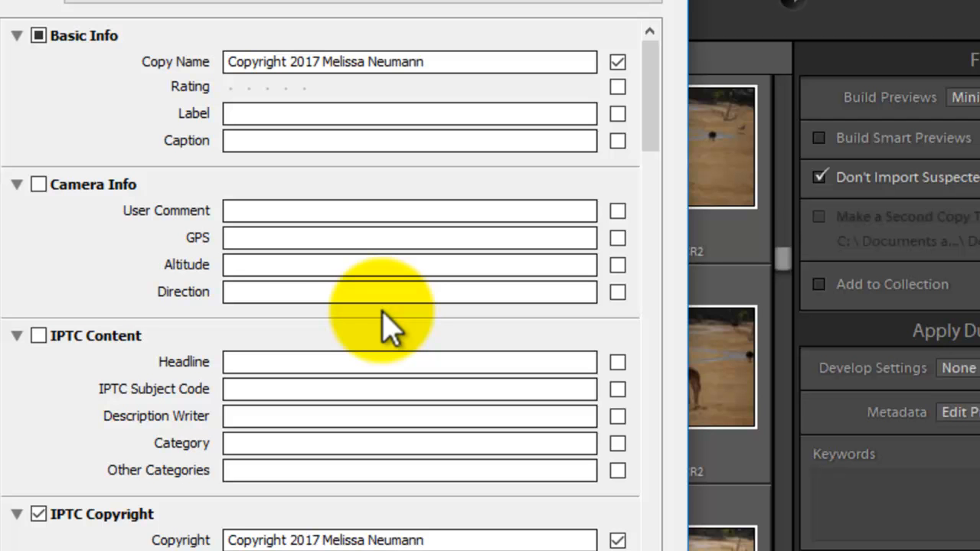
scroll(385, 350, "down", 10)
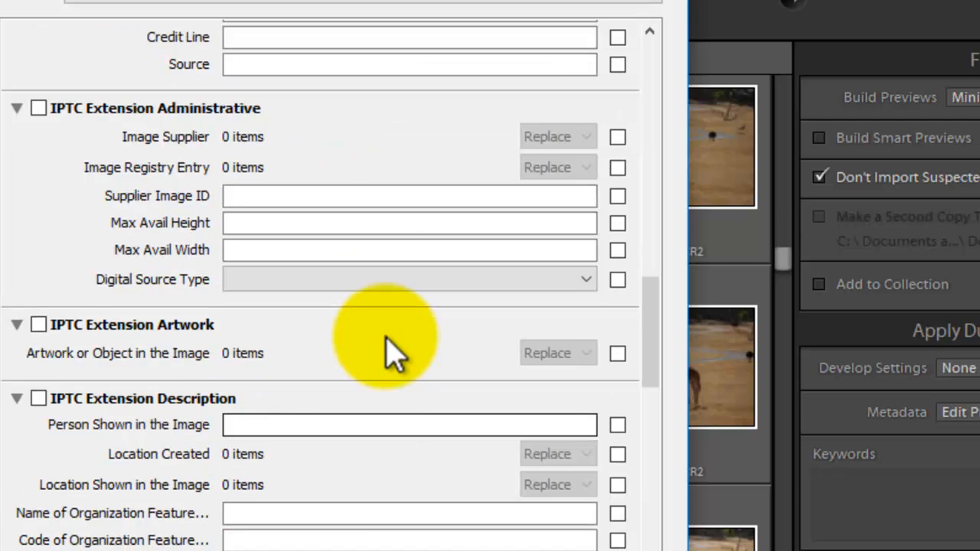
scroll(385, 350, "up", 8)
left_click_drag(656, 163, 652, 197)
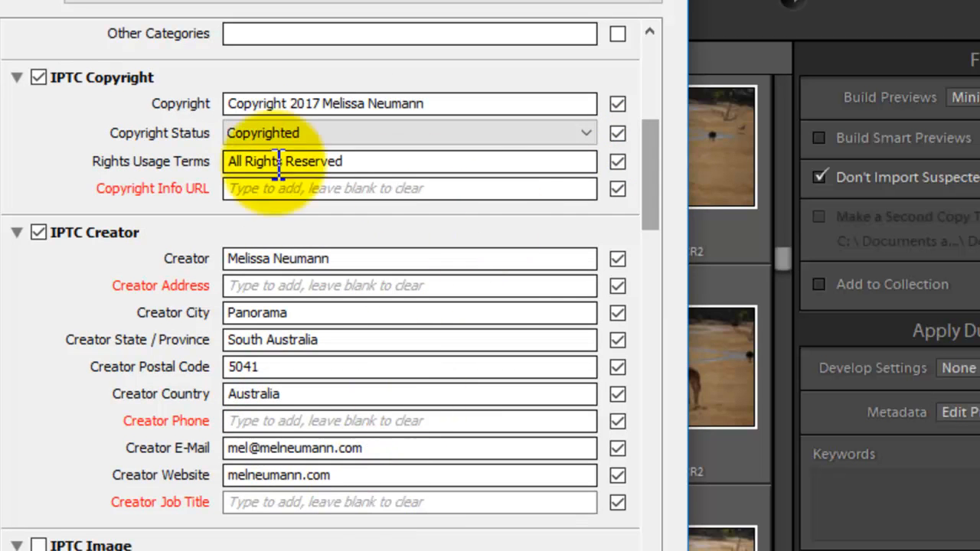
Choose Copyrighted as the preset's copyright status and close the metadata preset editor.
left_click(357, 136)
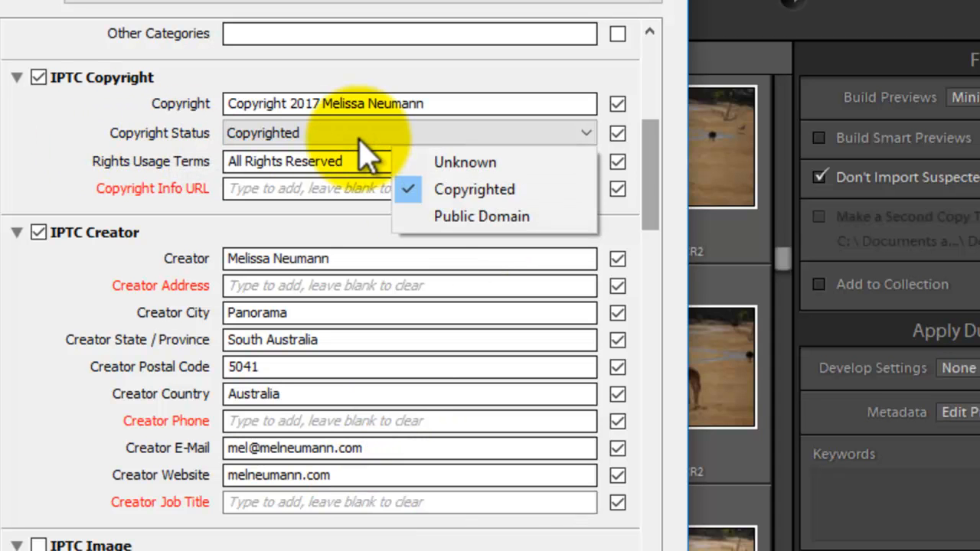
left_click(450, 189)
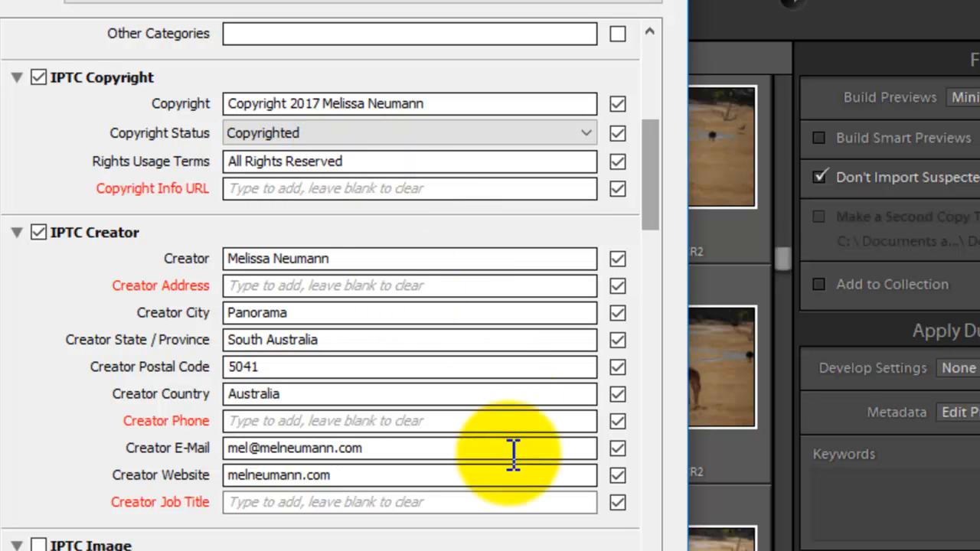
key("Return")
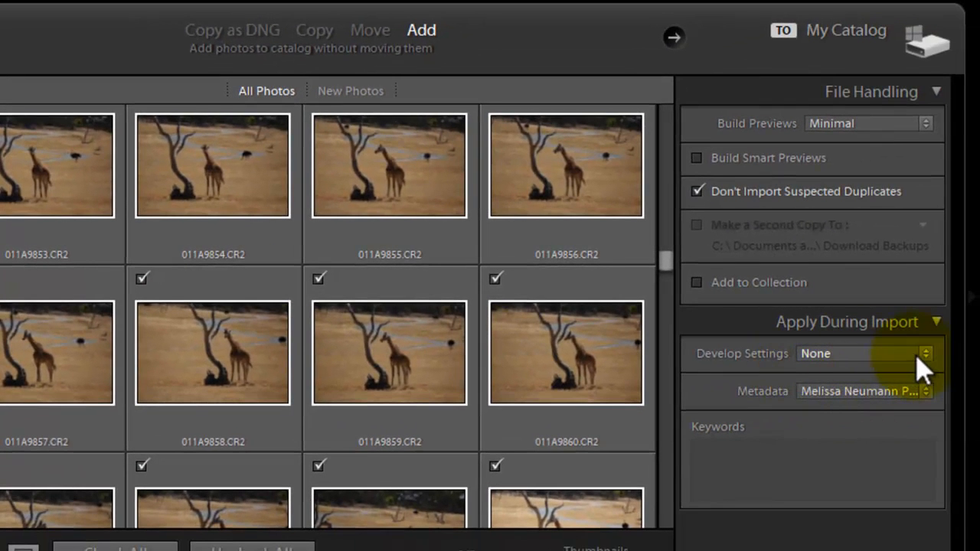
View the develop presets available during import, leave None selected, and activate the keywords box.
left_click(921, 358)
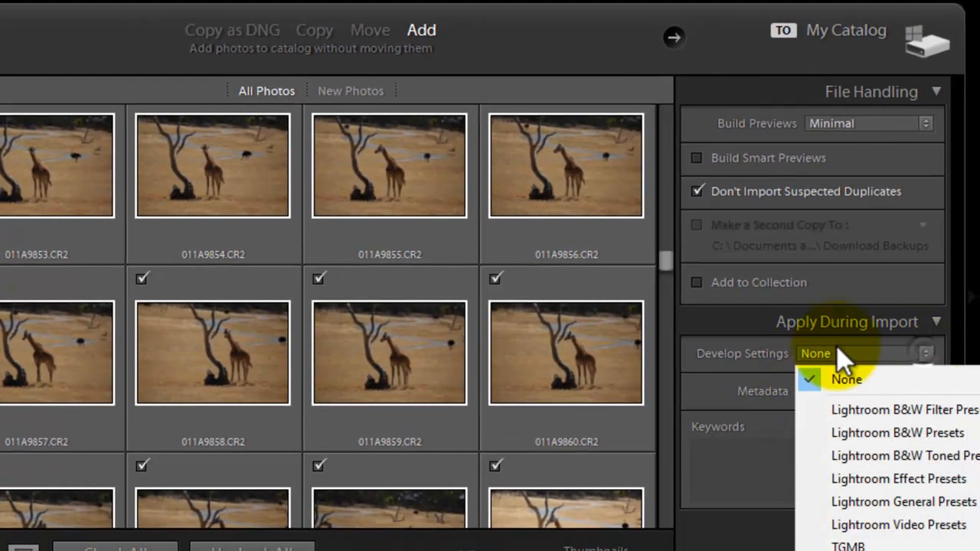
left_click(743, 353)
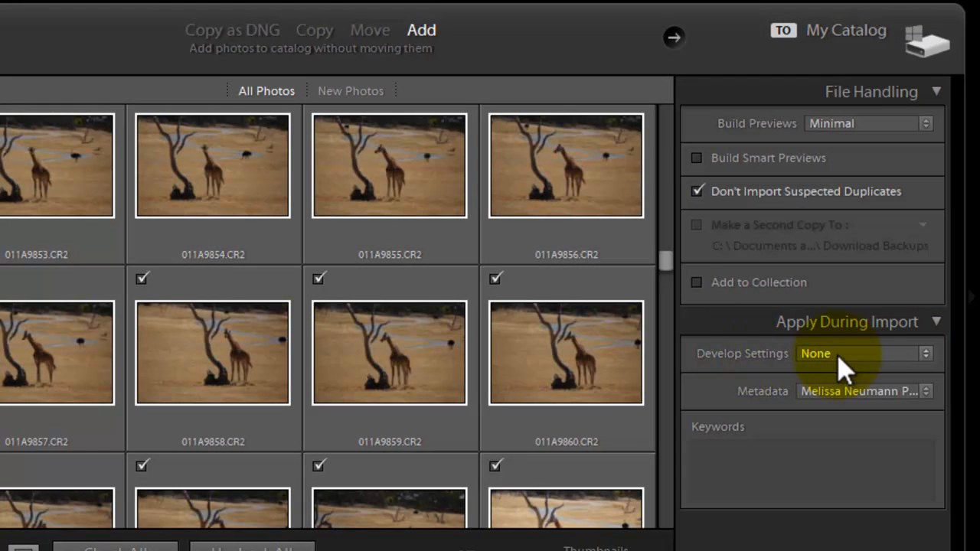
left_click(728, 470)
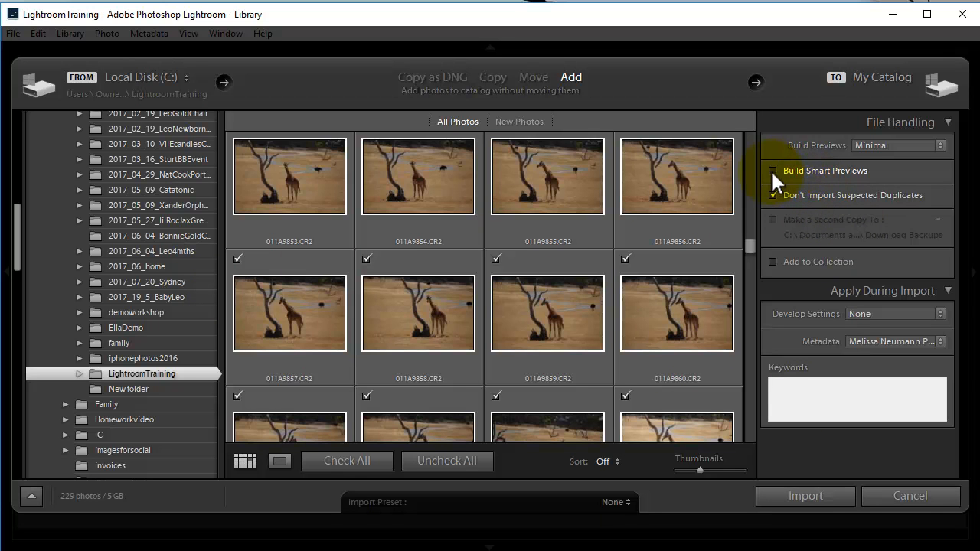
Turn on Build Smart Previews and set Build Previews to Standard for the import.
left_click(907, 145)
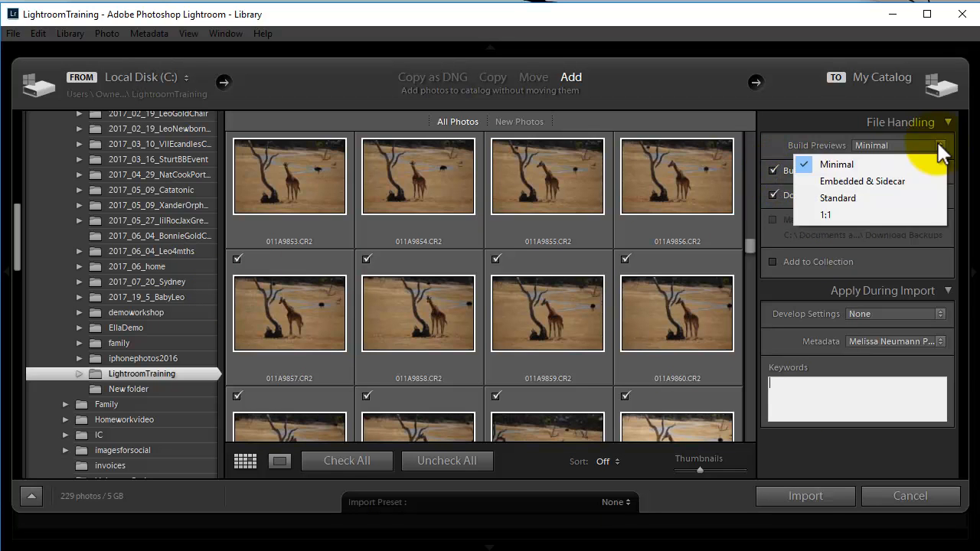
left_click(851, 197)
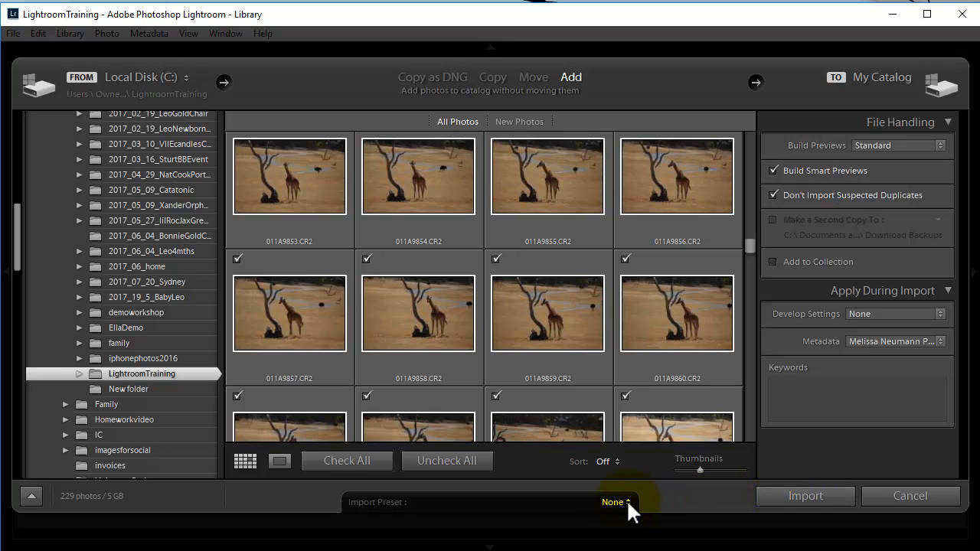
left_click(788, 494)
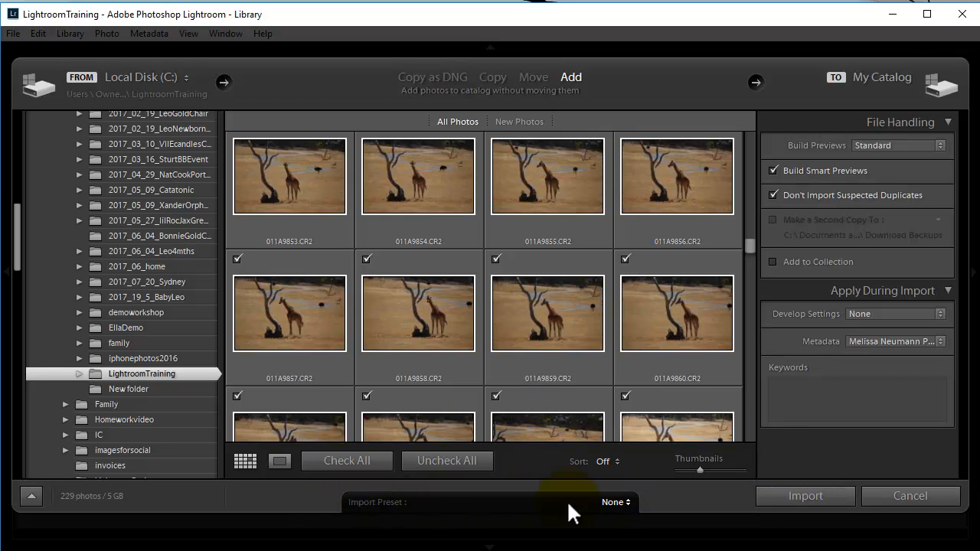
left_click(617, 504)
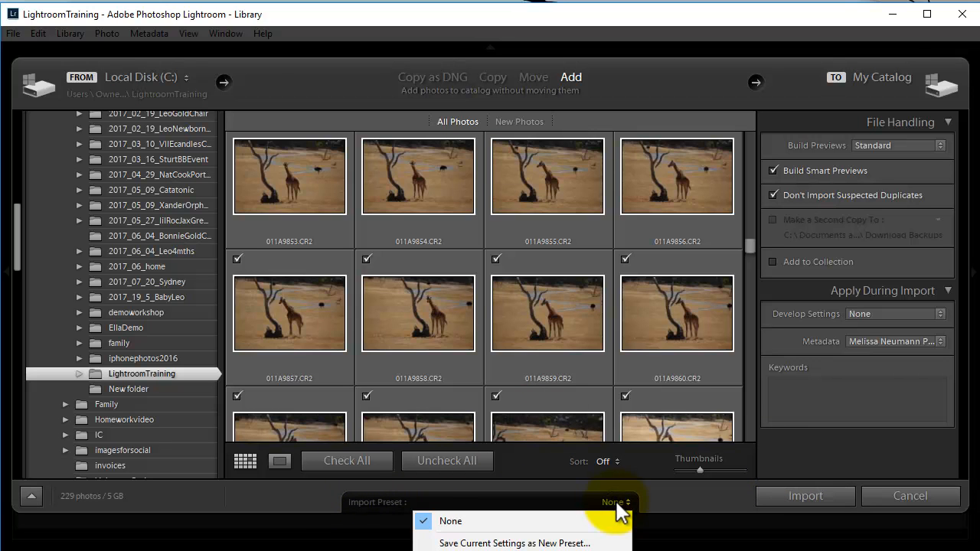
left_click(579, 542)
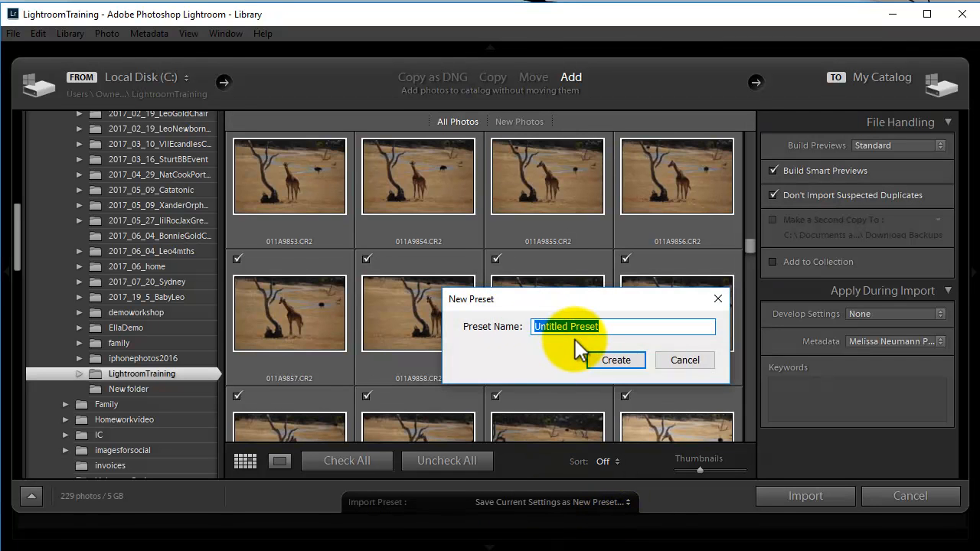
left_click(685, 360)
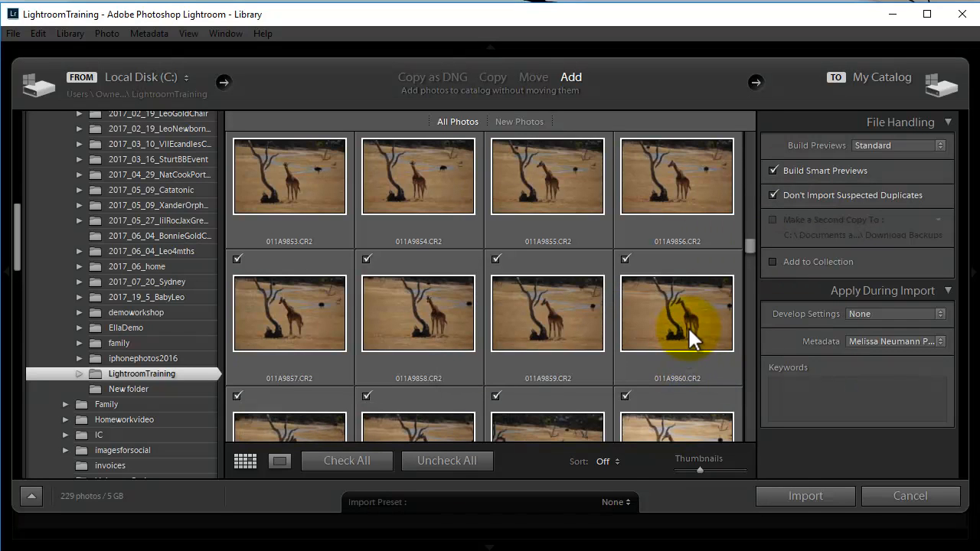
Save the current import settings as a new import preset named after the photography business, and start importing the photos.
left_click(619, 503)
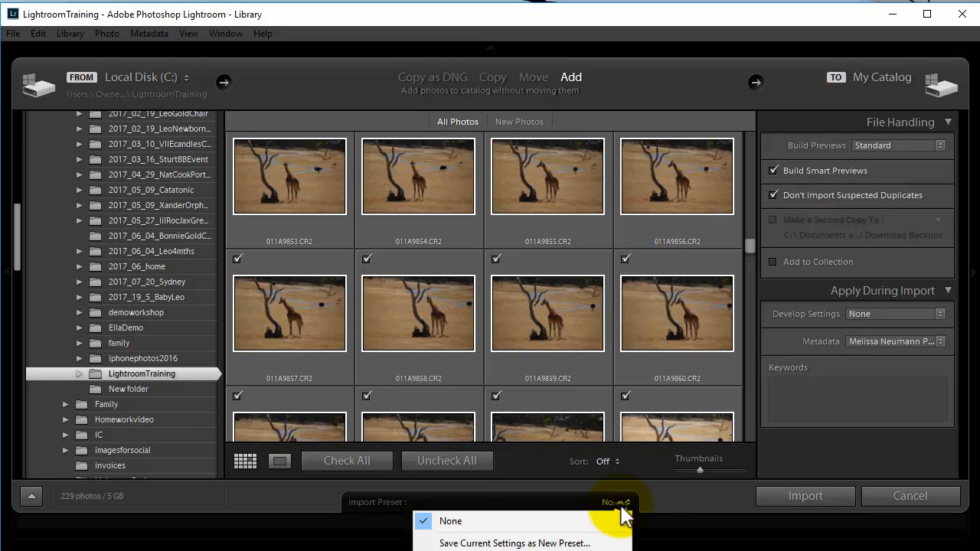
left_click(586, 541)
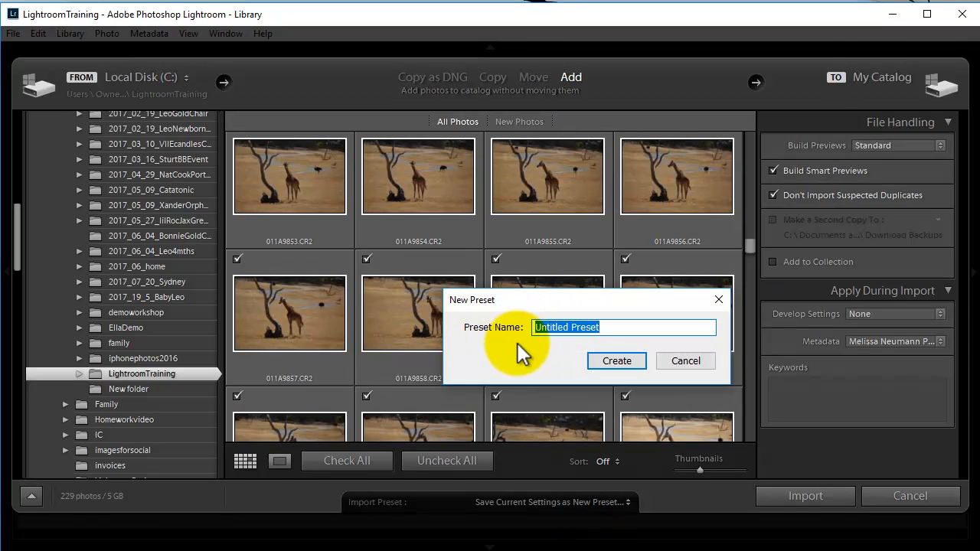
type("Mel")
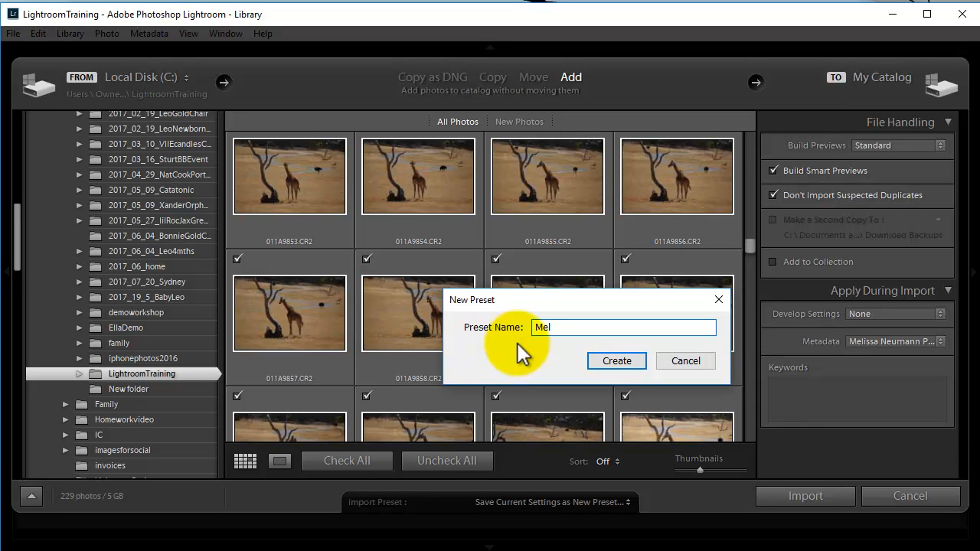
type("neumannPhotography")
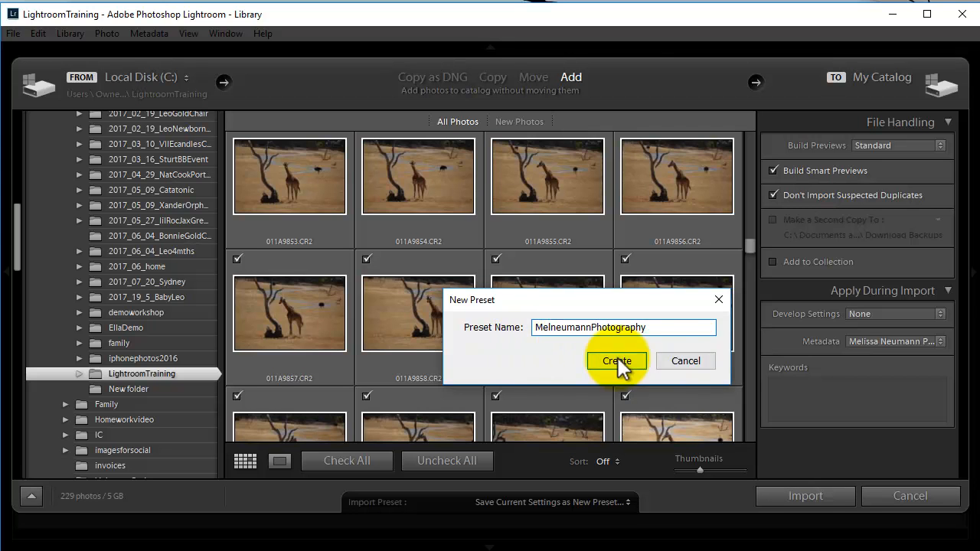
left_click(618, 357)
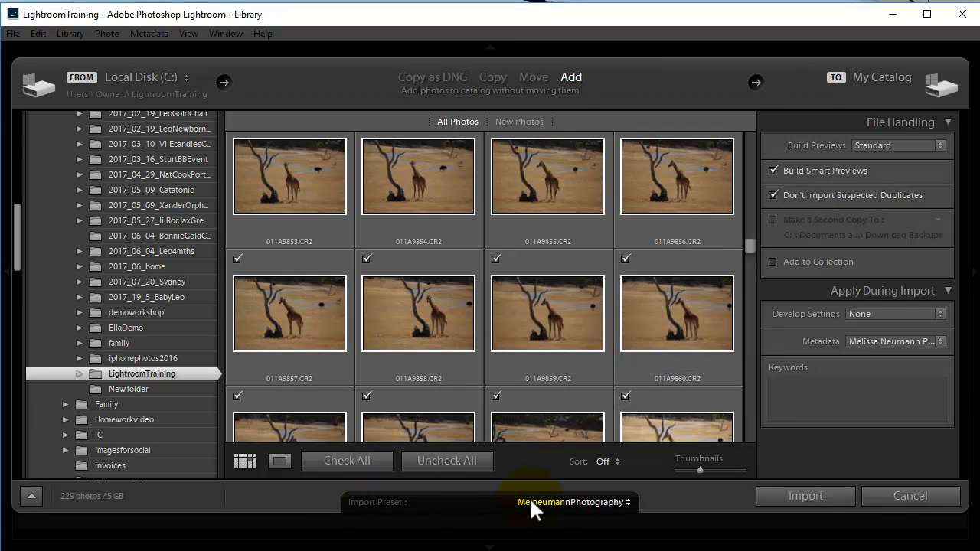
left_click(819, 497)
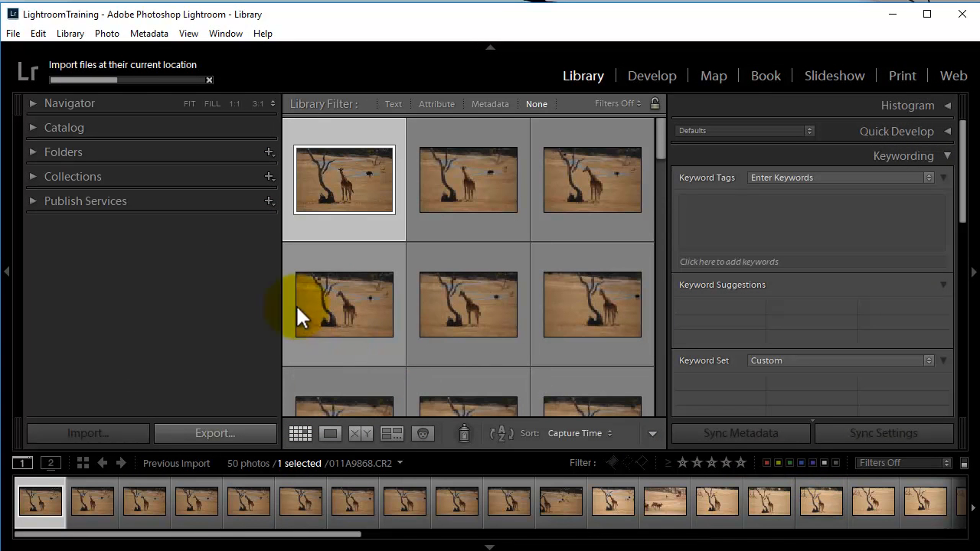
Narrow both side panels to widen the photo area, and show the first photo, 011A9853.CR2, in Loupe view.
left_click_drag(282, 299, 199, 297)
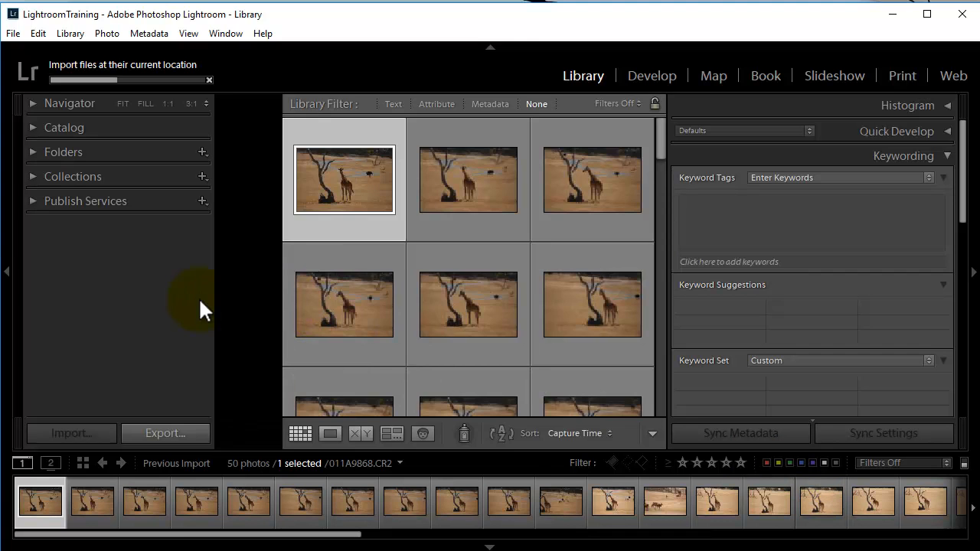
left_click_drag(667, 311, 800, 312)
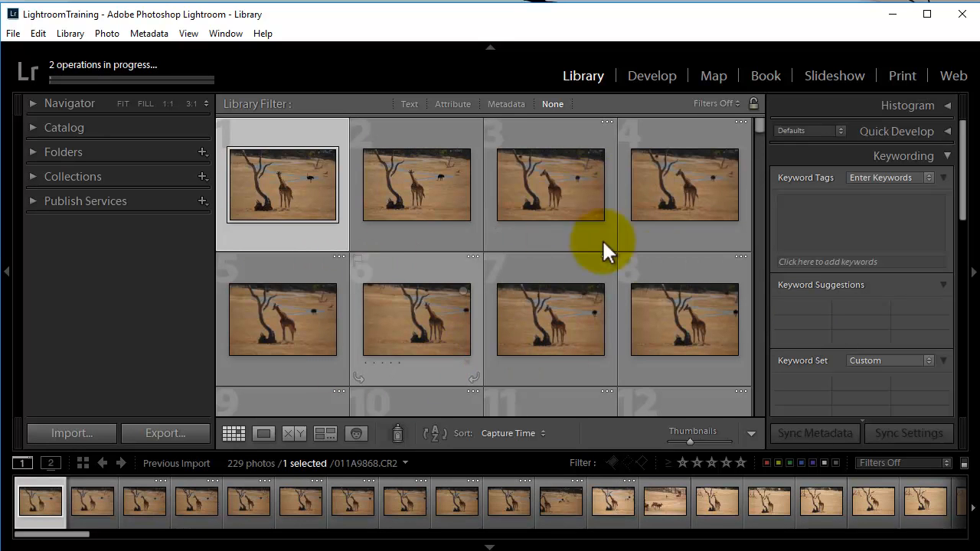
left_click(264, 433)
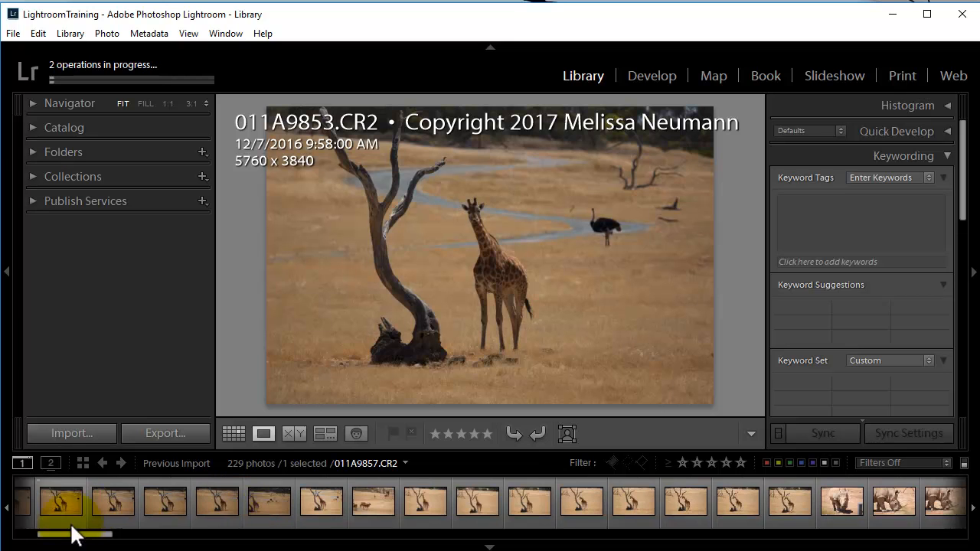
left_click_drag(80, 534, 52, 534)
left_click(40, 501)
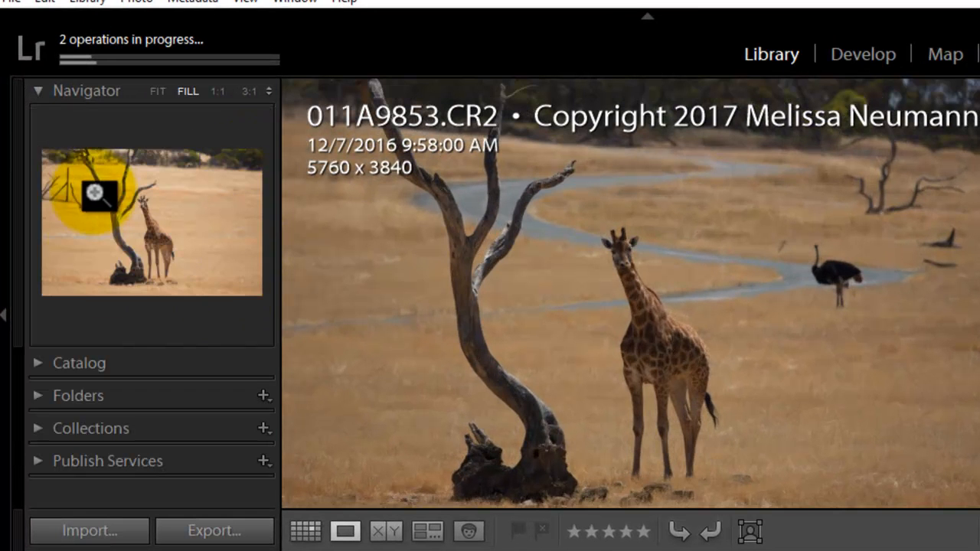
Inspect the first giraffe photo at the Fit, Fill, 1:1 and 3:1 zoom levels, and return to Fill.
left_click(159, 93)
left_click(185, 91)
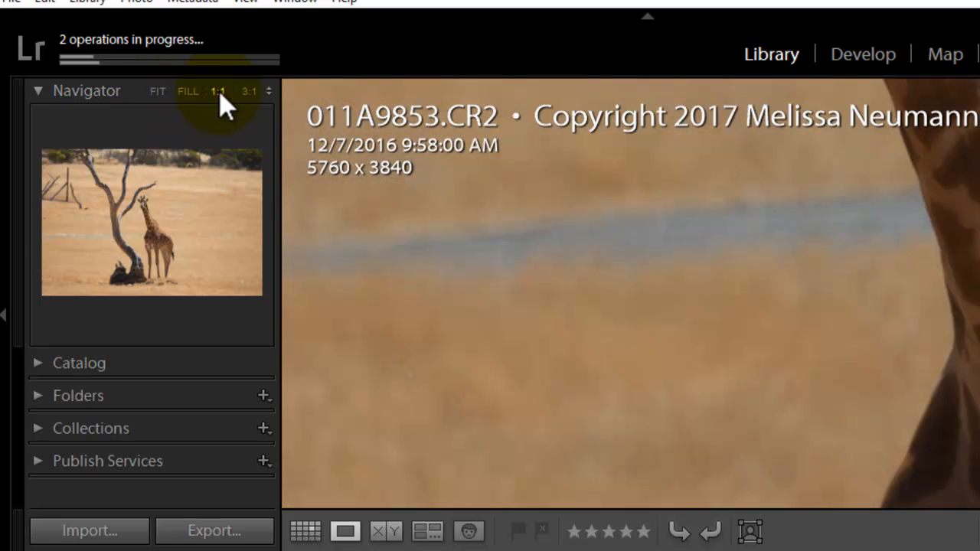
left_click_drag(669, 177, 623, 329)
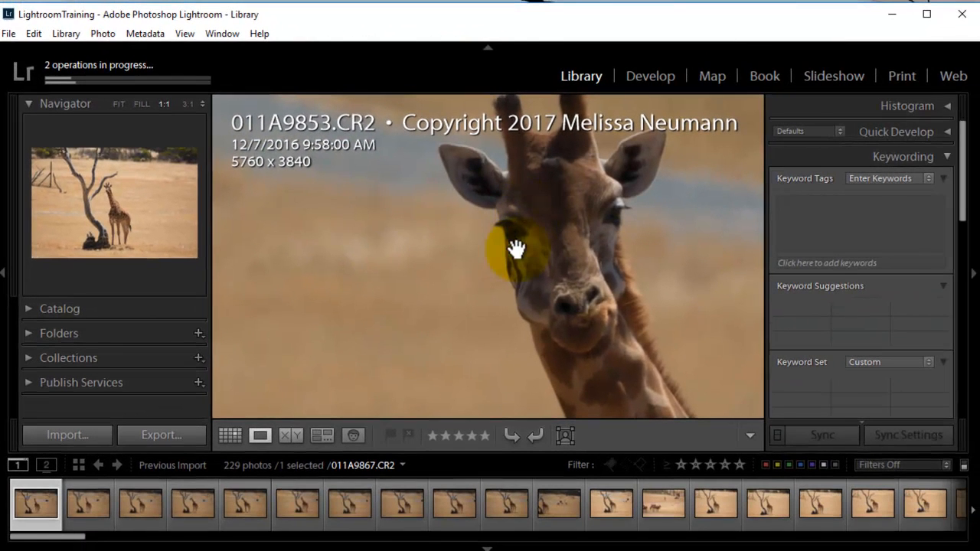
left_click_drag(527, 245, 313, 286)
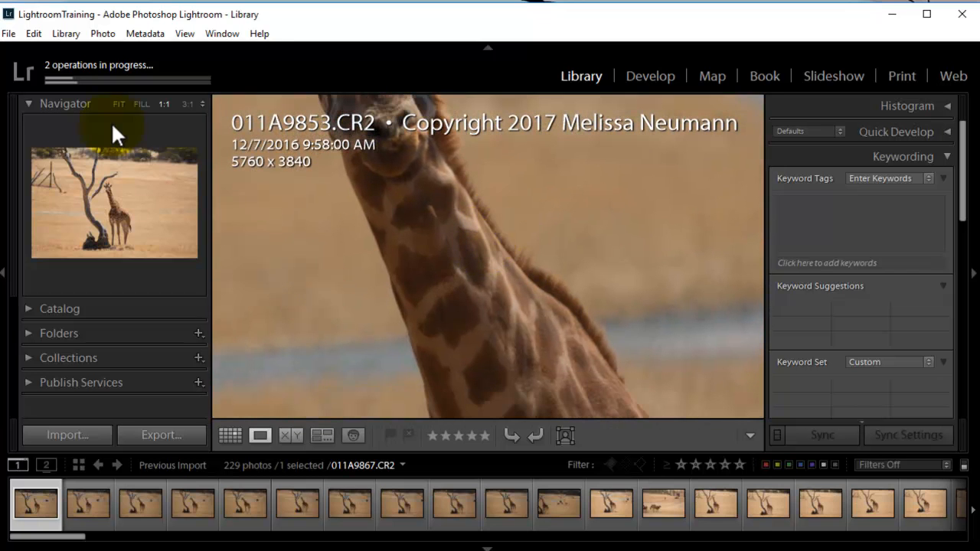
left_click(186, 104)
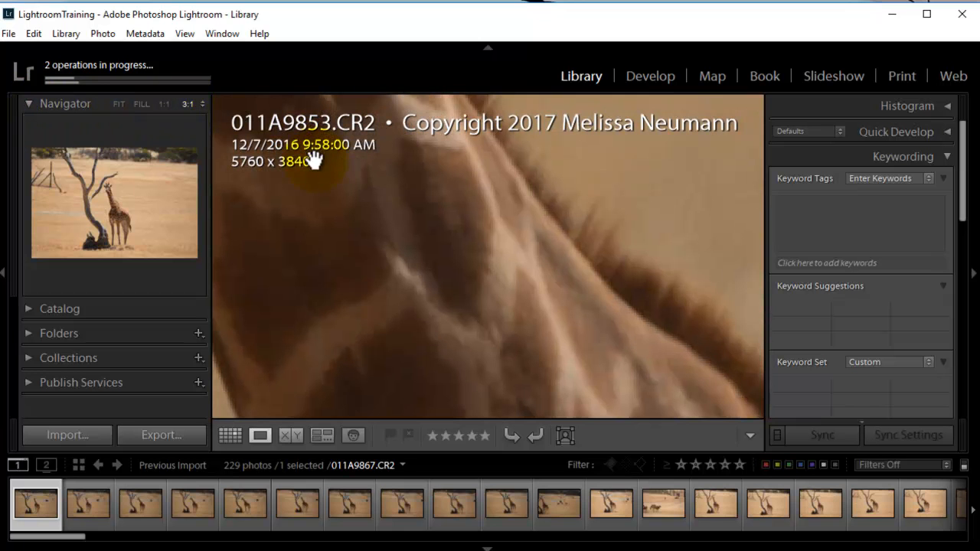
left_click_drag(343, 198, 450, 276)
left_click(451, 275)
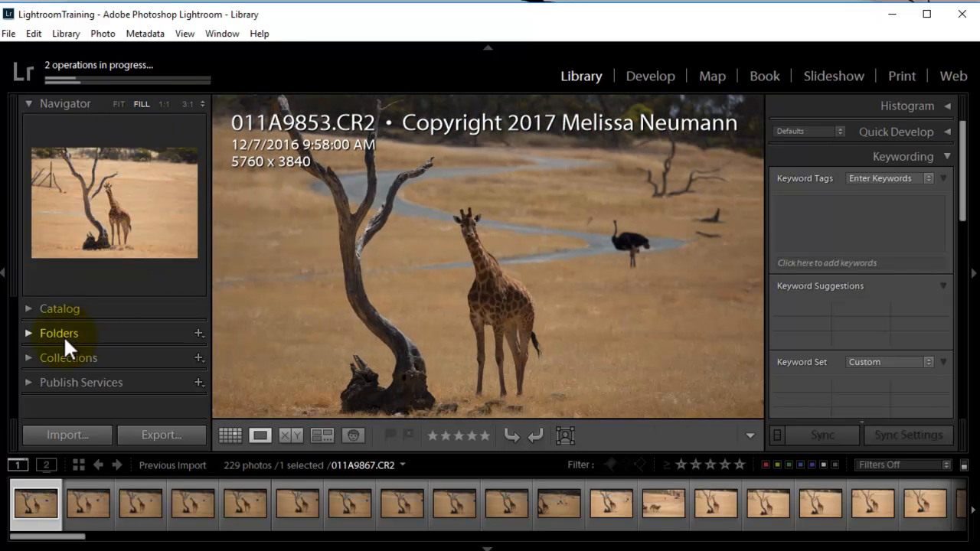
Collapse the Navigator and view the photo groups in the Catalog section, leaving that section collapsed too.
left_click(26, 102)
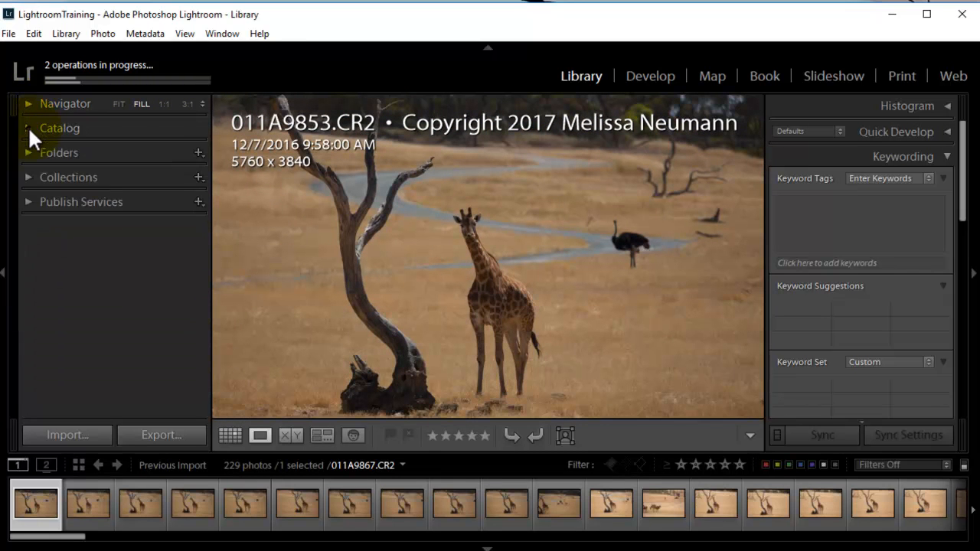
left_click(29, 128)
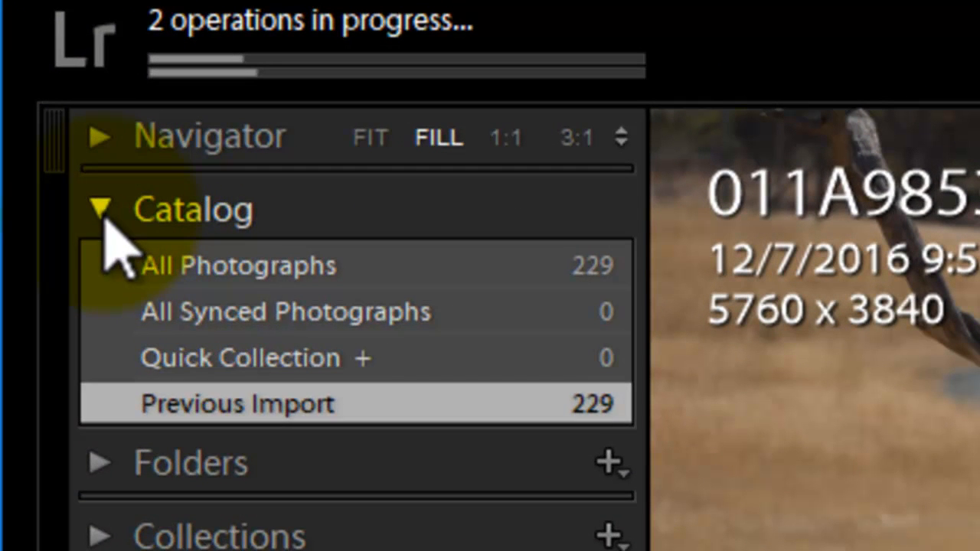
left_click(92, 202)
Show the catalog folders on Local Disk (C:) and select the LightroomTraining folder.
left_click(97, 260)
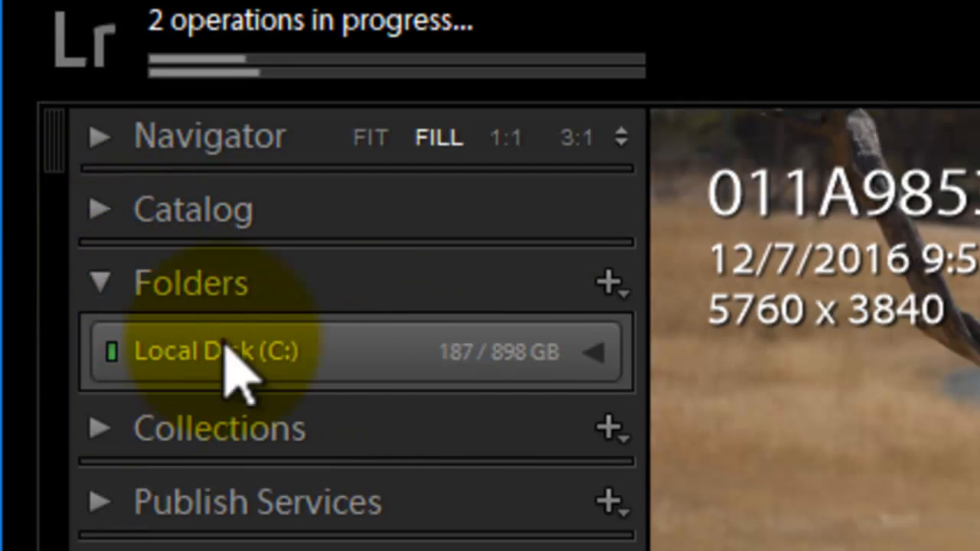
left_click(595, 354)
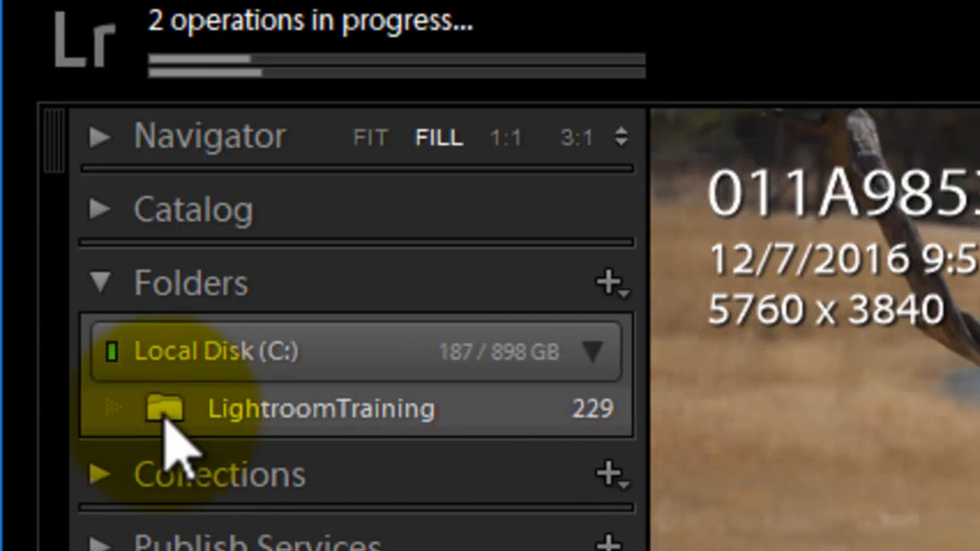
left_click(119, 415)
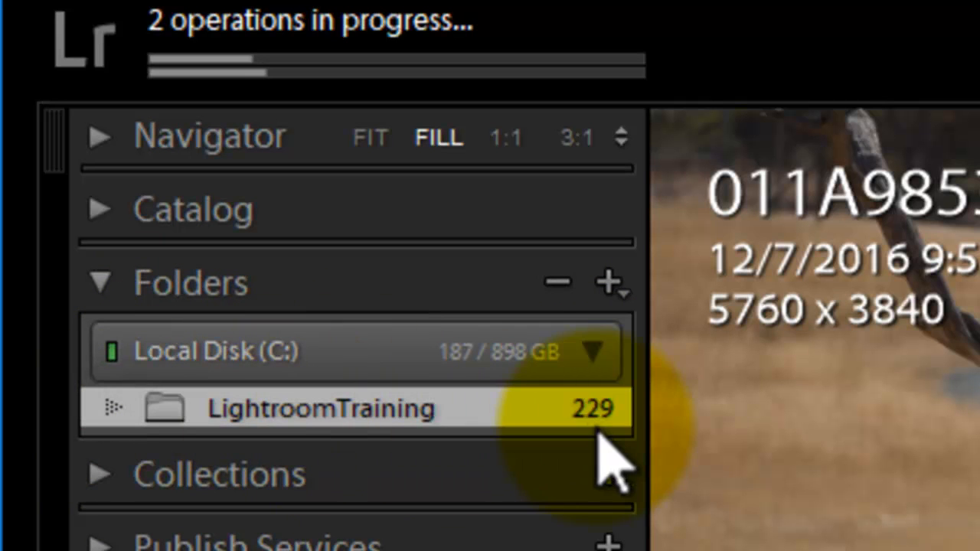
Look inside the Collections section.
left_click(100, 476)
left_click(101, 476)
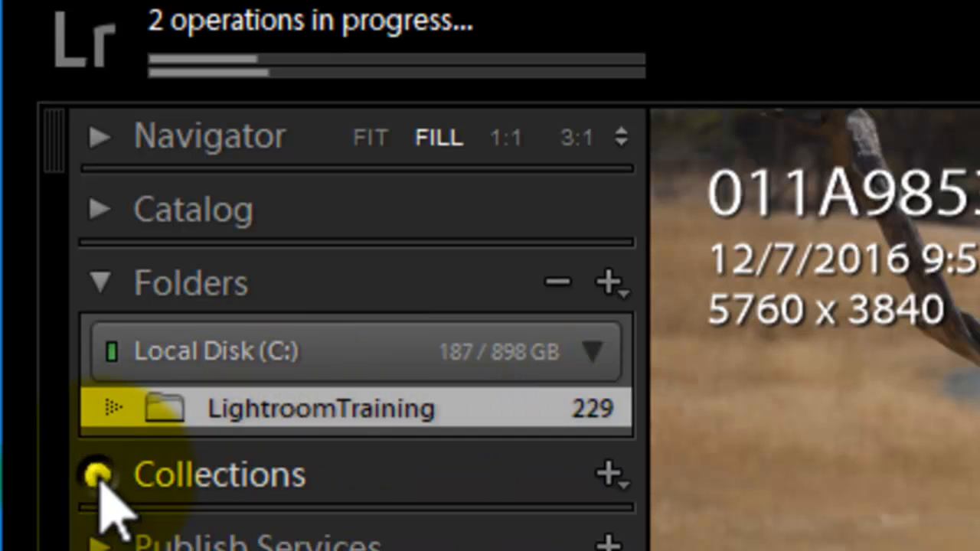